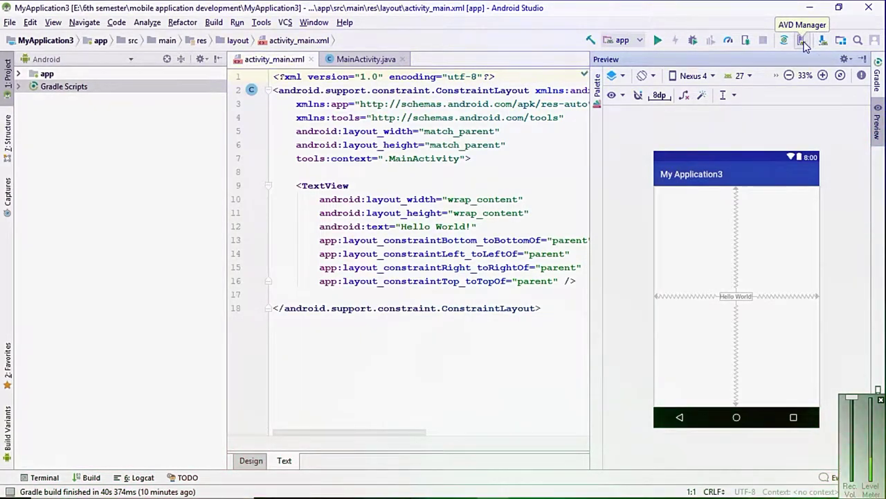
# Open the Android virtual device manager and start creating a new virtual device
pyautogui.click(803, 41)
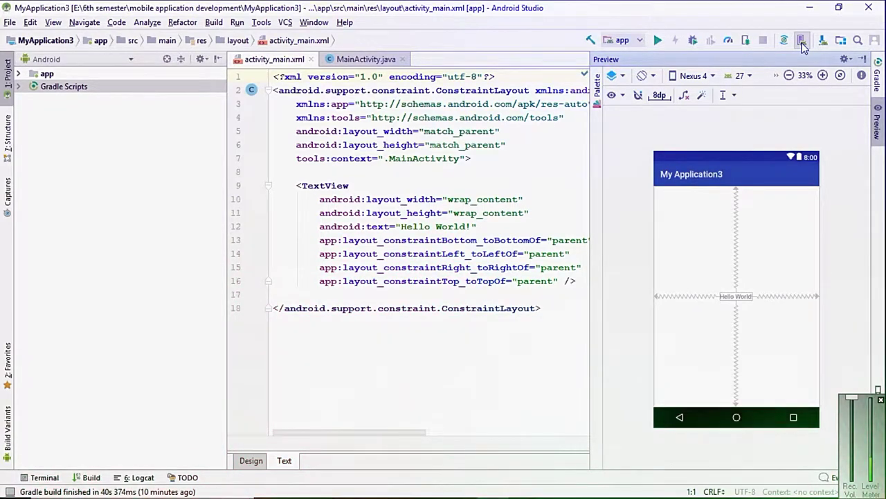
pyautogui.click(802, 42)
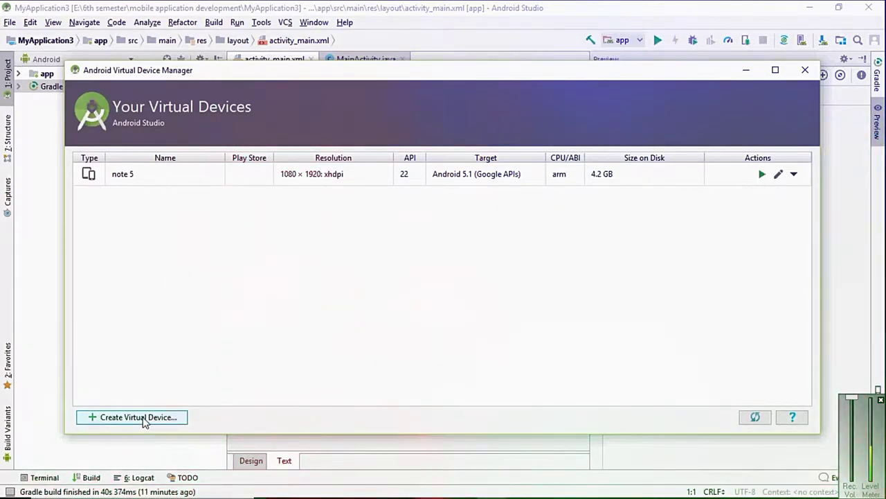
pyautogui.click(143, 422)
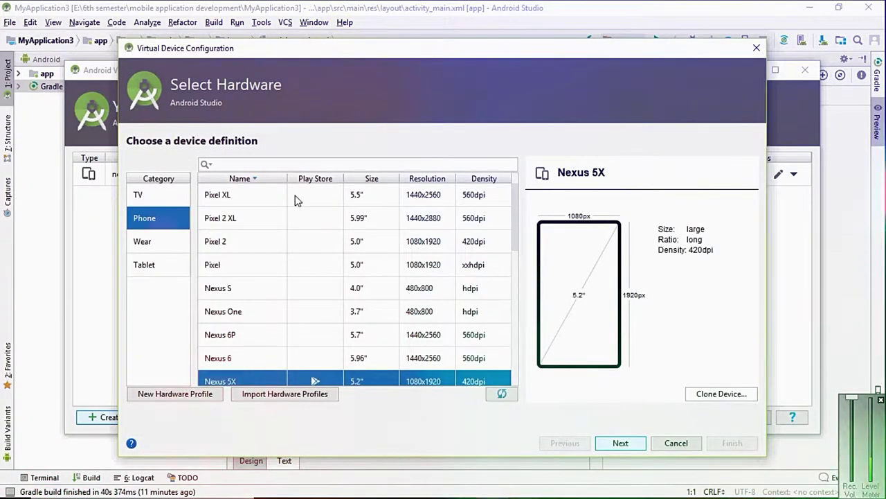
# Look through the predefined phone hardware definitions, from the Pixel models to the smallest QVGA device
pyautogui.click(247, 279)
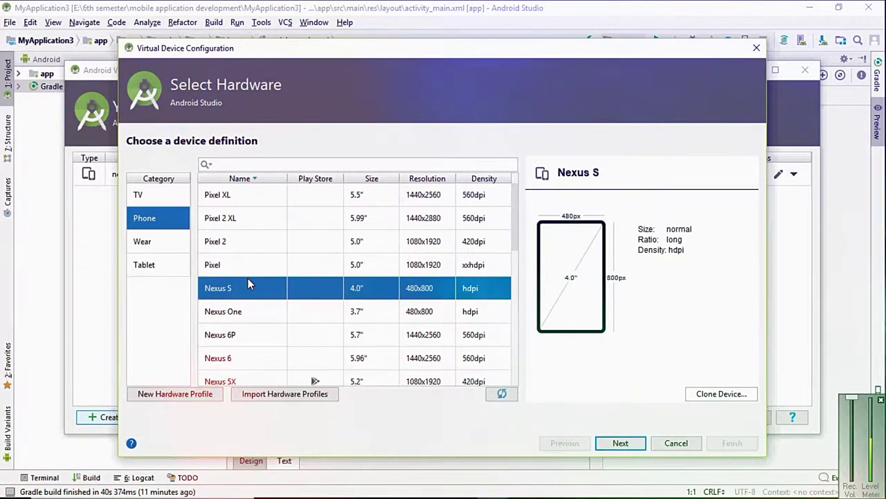
pyautogui.press('Up')
pyautogui.press('Home')
pyautogui.press('Down')
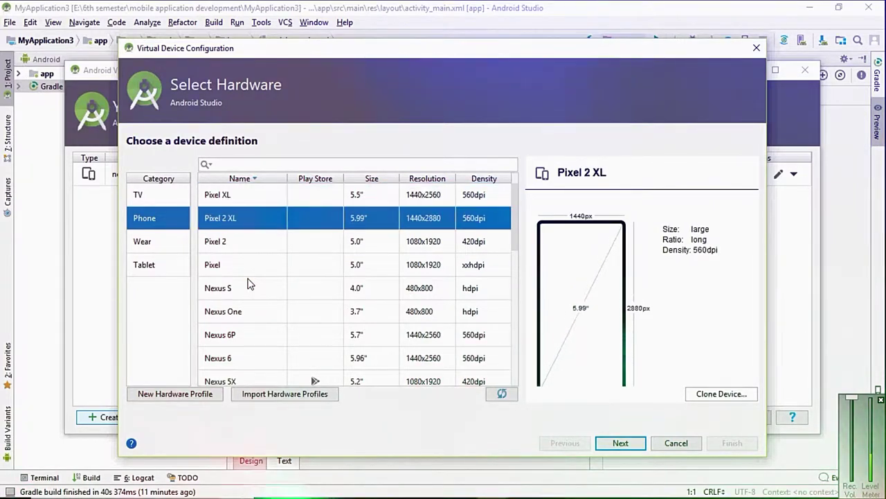
pyautogui.press('pagedown')
pyautogui.press('pagedown')
pyautogui.press('pagedown')
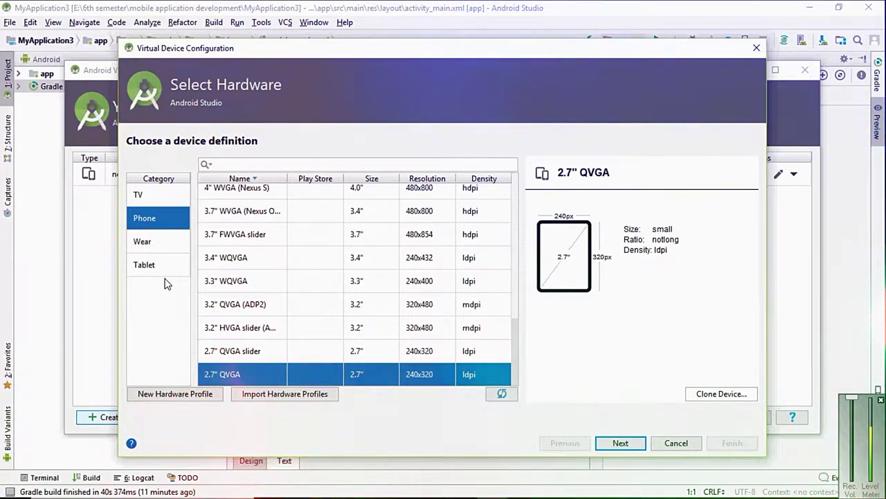
# Create a new hardware profile named D4 with the device type Phone/Tablet
pyautogui.click(145, 395)
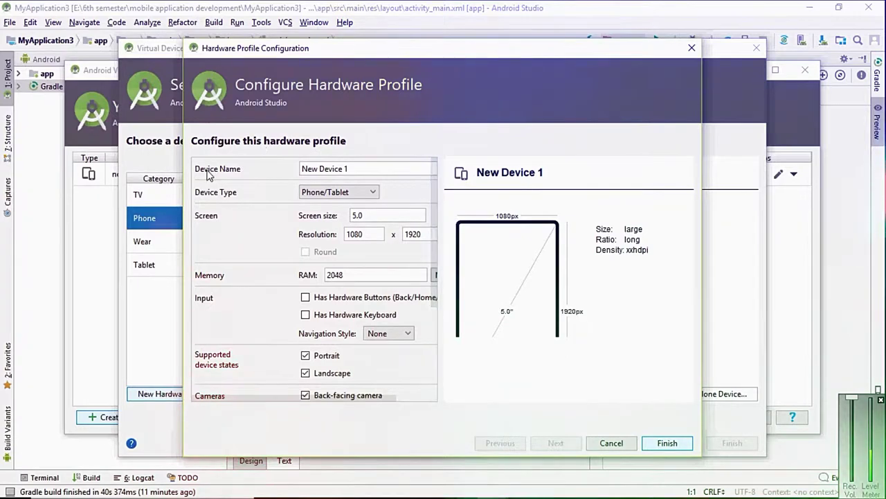
pyautogui.click(358, 169)
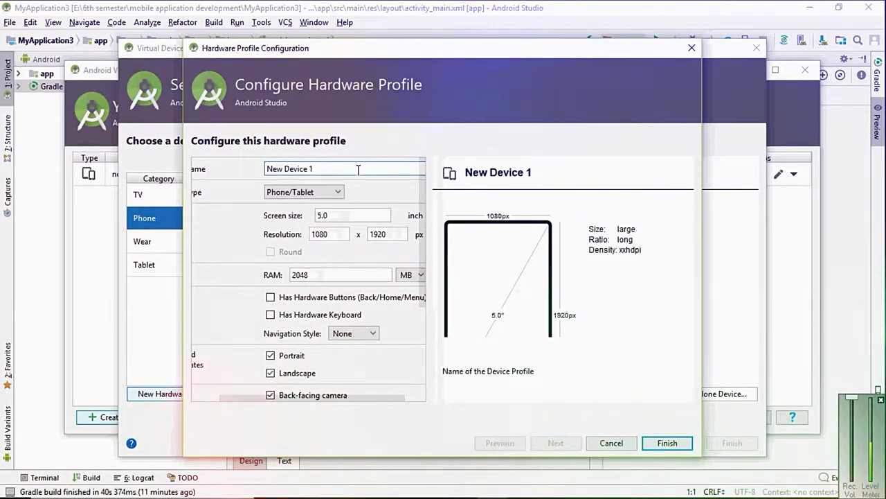
pyautogui.hotkey('ctrl', 'a')
pyautogui.press('BackSpace')
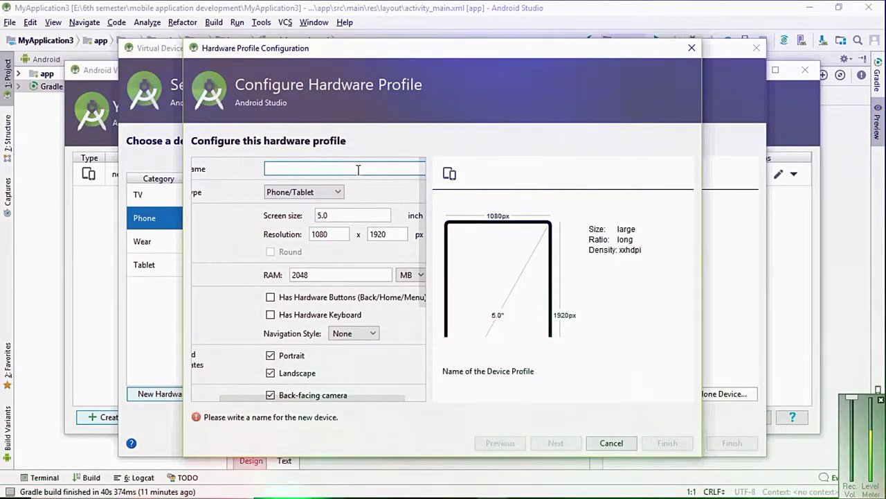
pyautogui.write('D4')
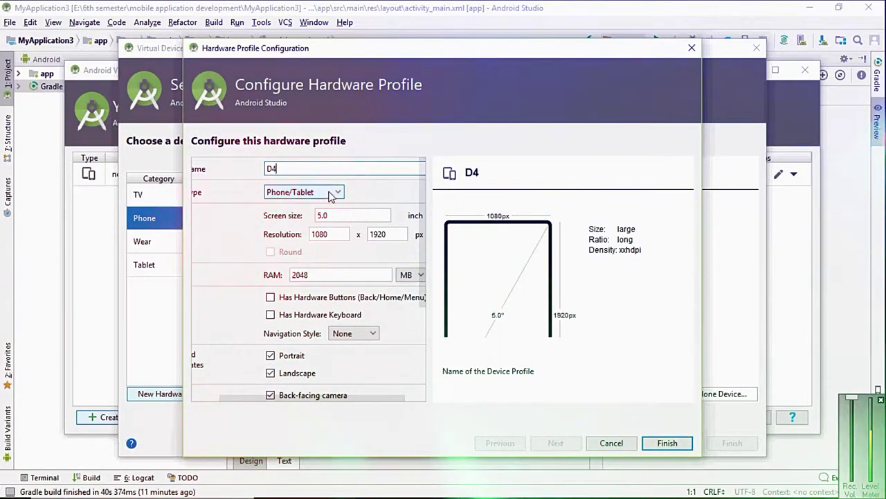
pyautogui.click(337, 194)
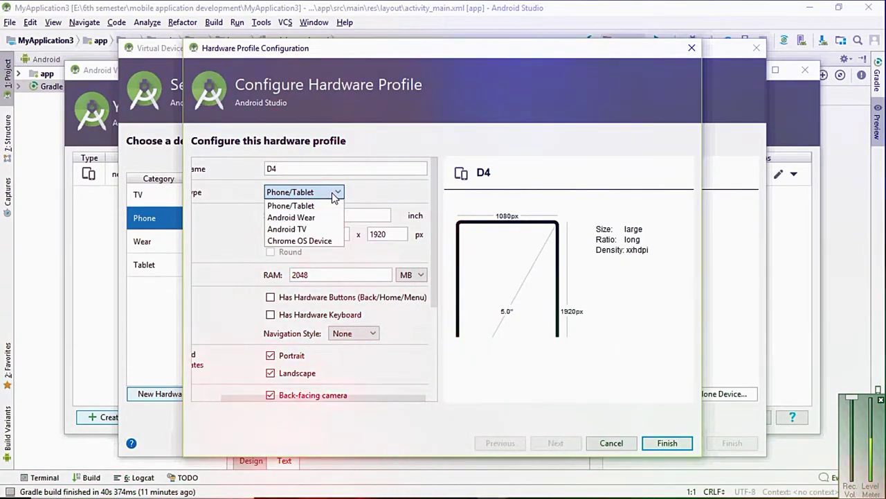
pyautogui.click(333, 197)
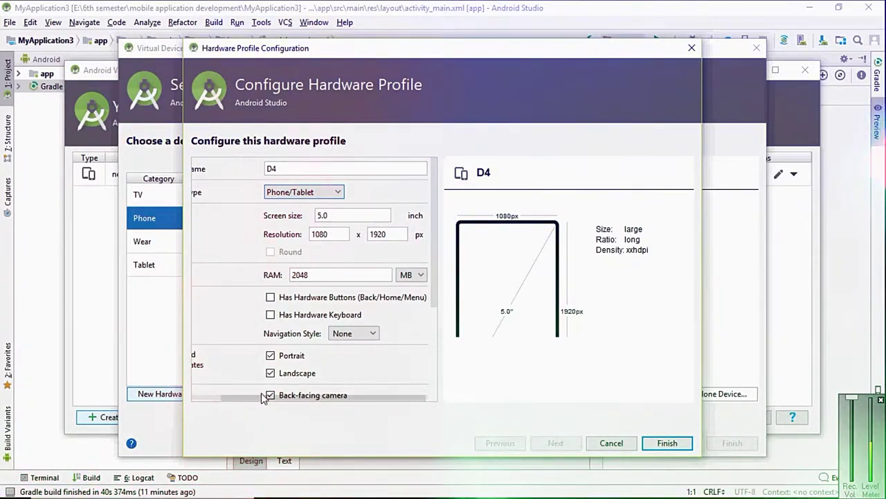
# Set the D4 profile's RAM to 512 MB and save the hardware profile with its other settings at their defaults
pyautogui.click(207, 399)
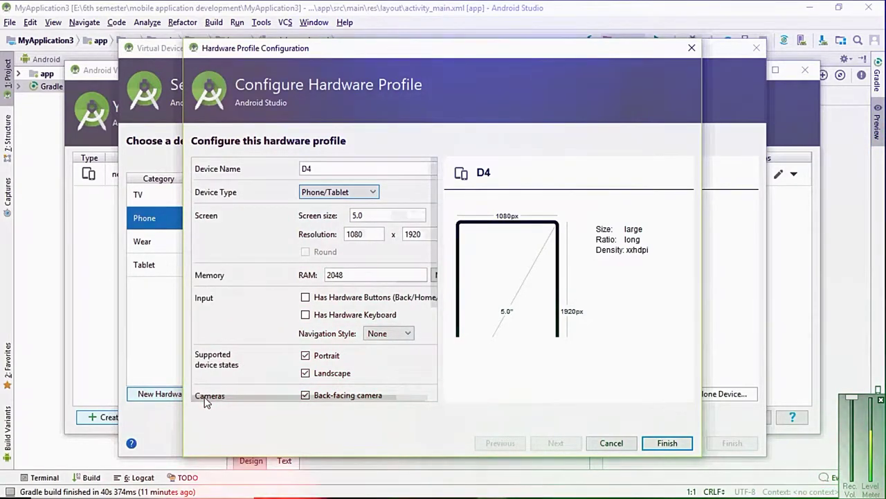
pyautogui.click(353, 276)
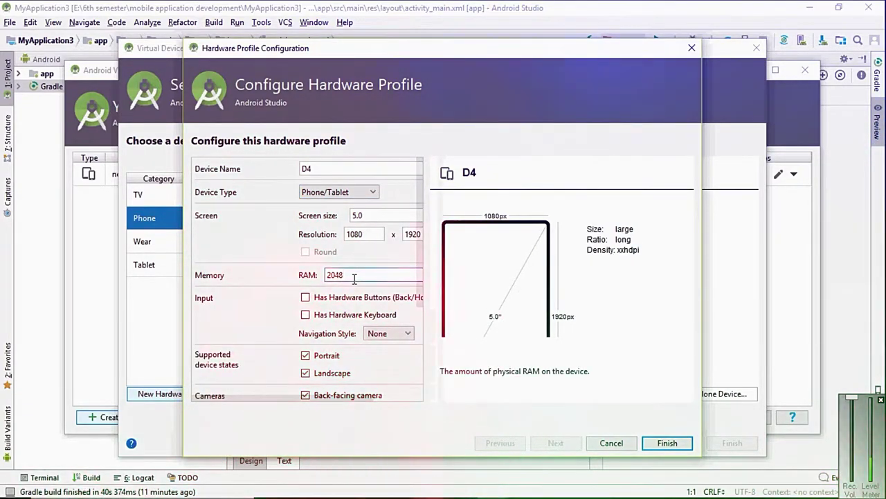
pyautogui.press('BackSpace')
pyautogui.press('BackSpace')
pyautogui.press('BackSpace')
pyautogui.press('BackSpace')
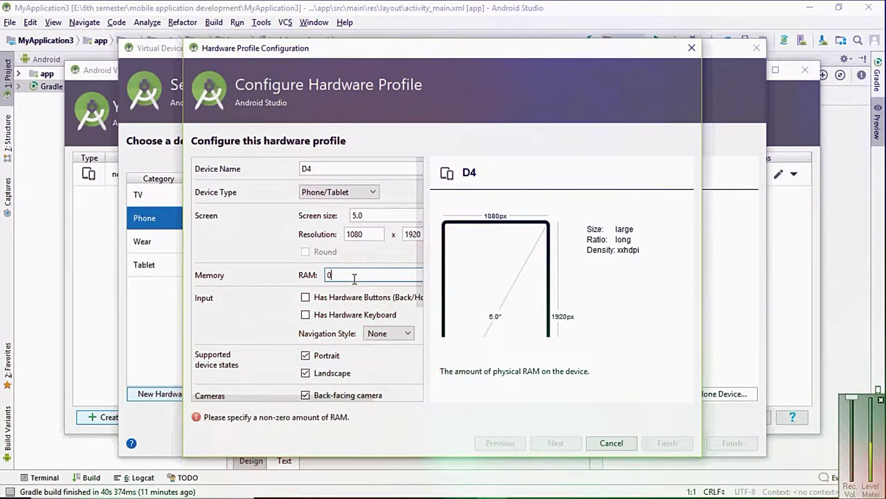
pyautogui.write('512')
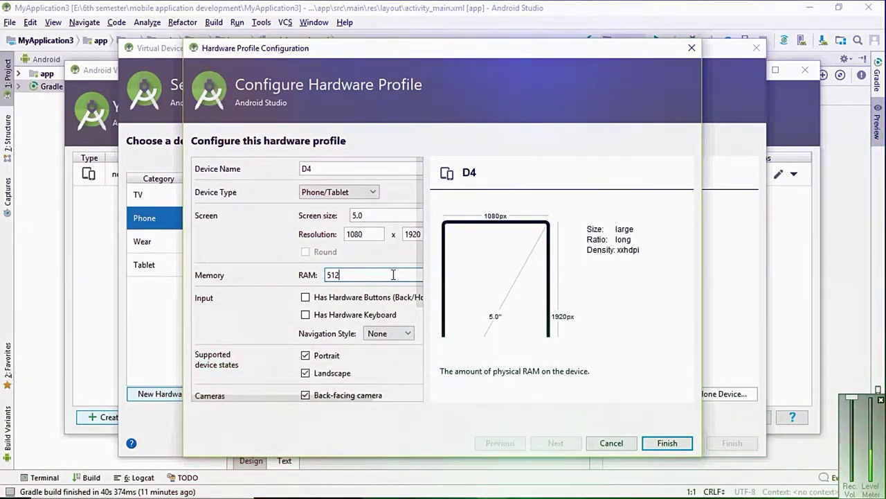
pyautogui.moveTo(395, 407); pyautogui.dragTo(416, 403)
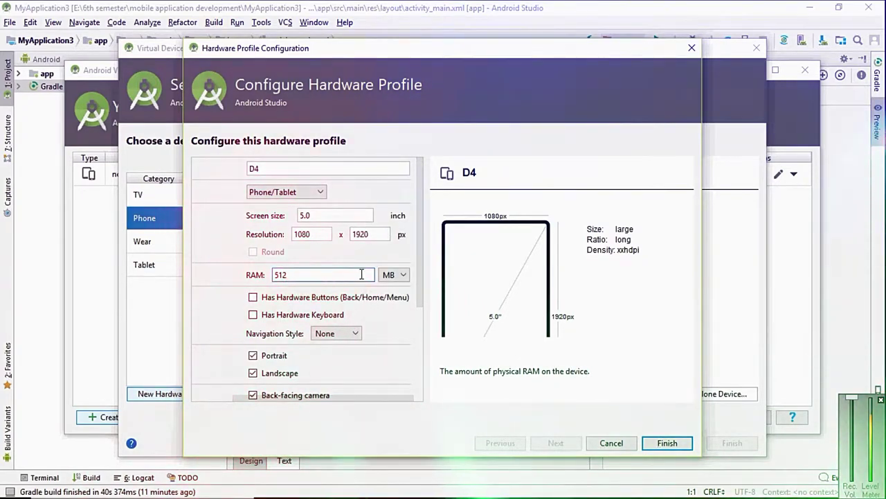
pyautogui.click(406, 276)
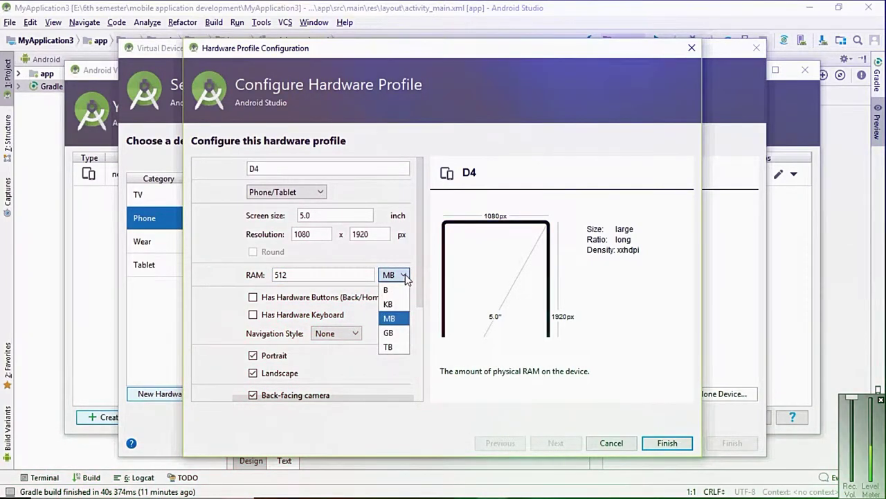
pyautogui.click(405, 276)
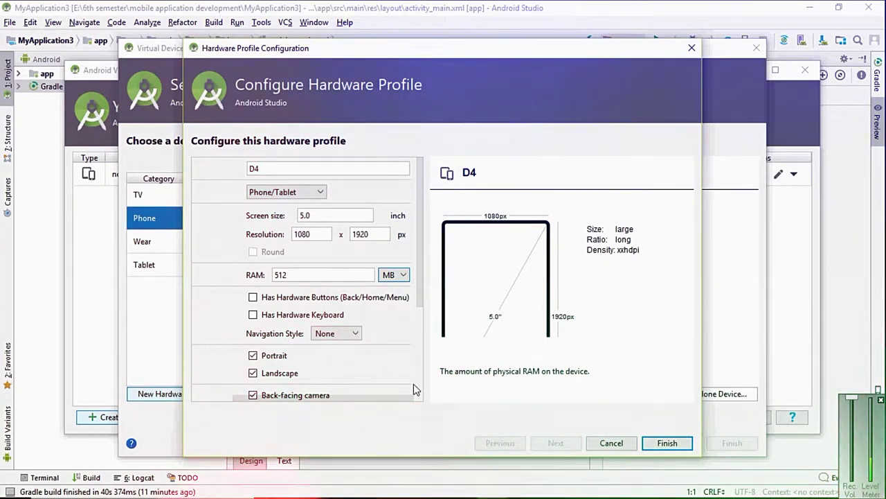
pyautogui.scroll(-5, 417, 384)
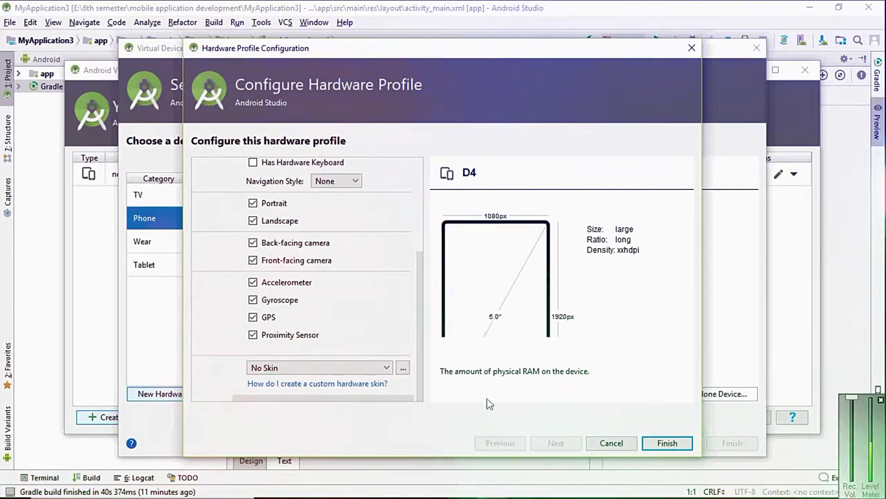
pyautogui.click(667, 444)
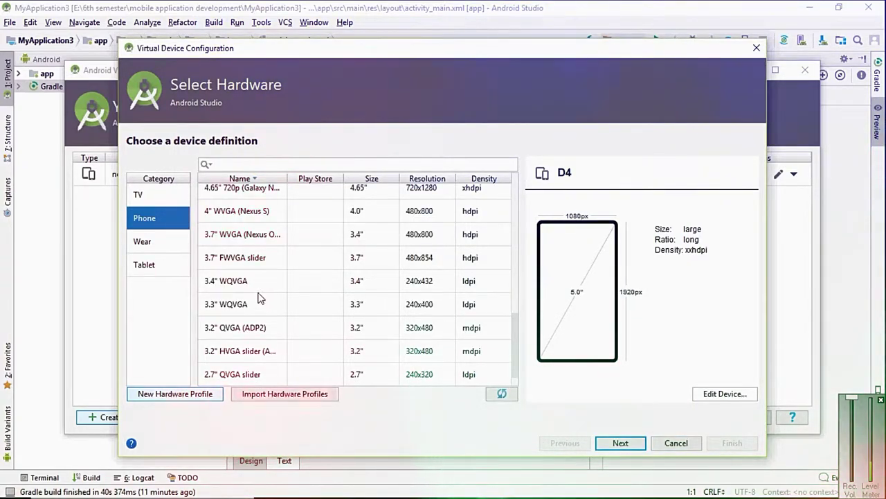
# Select the D4 phone definition for the virtual device and proceed to choosing its system image
pyautogui.click(242, 195)
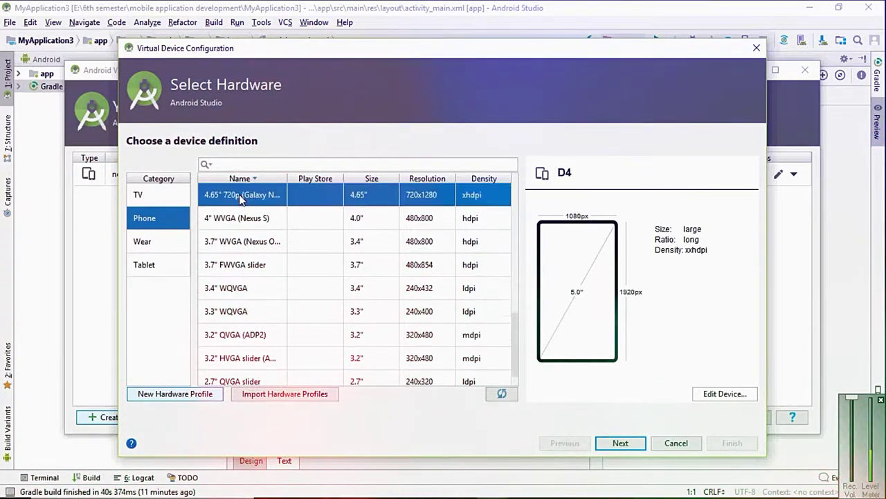
pyautogui.press('Up')
pyautogui.press('Up')
pyautogui.press('Up')
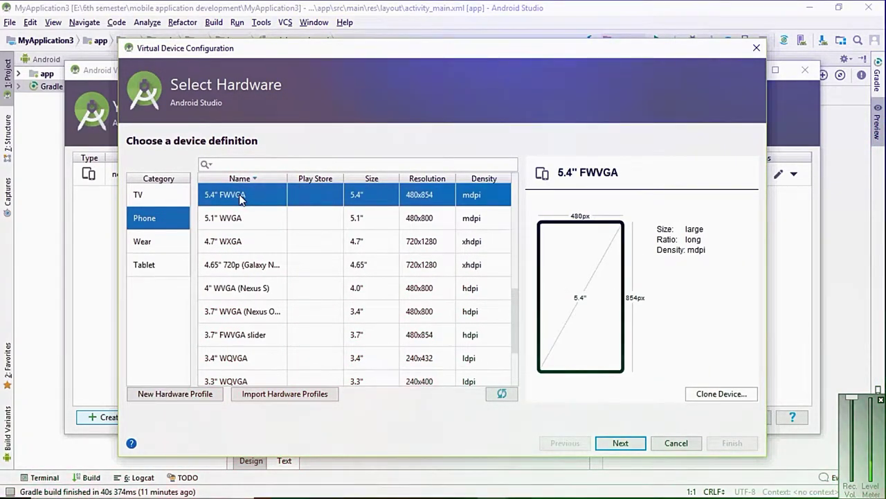
pyautogui.press('Up')
pyautogui.press('Up')
pyautogui.press('Down')
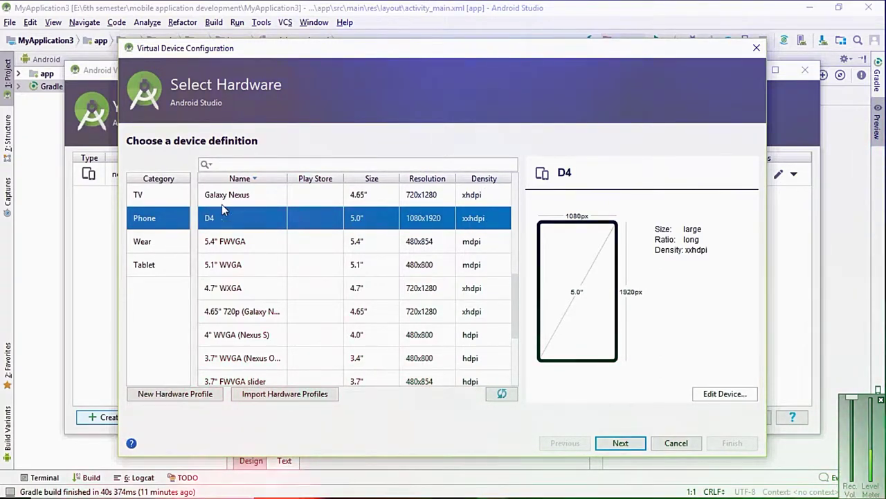
pyautogui.click(620, 442)
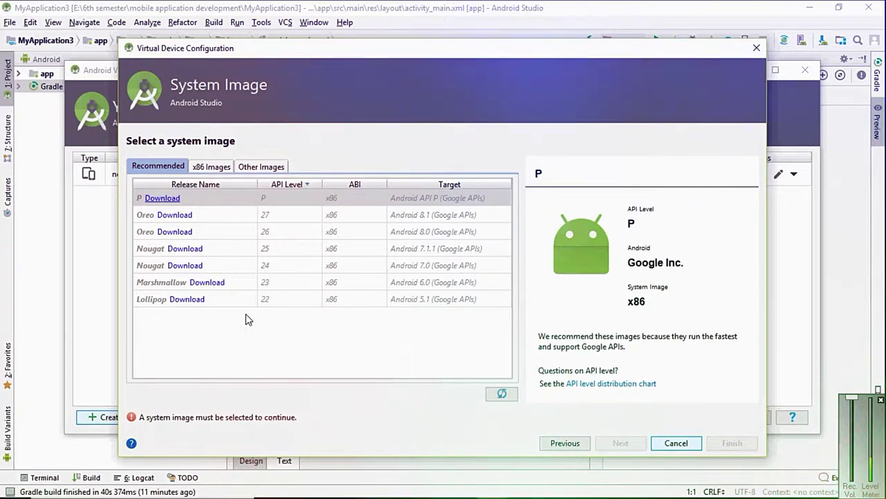
# Compare the recommended, x86 and other system images, including the recommendation notes for the Lollipop releases
pyautogui.click(170, 167)
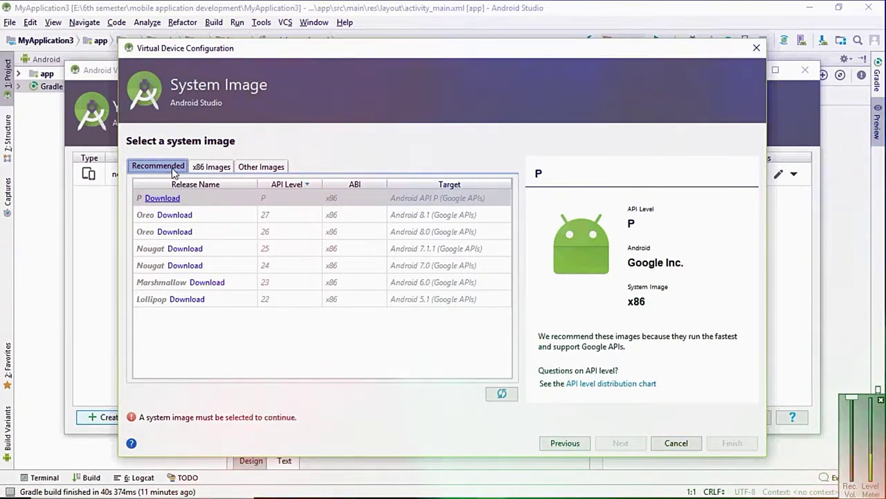
pyautogui.click(202, 171)
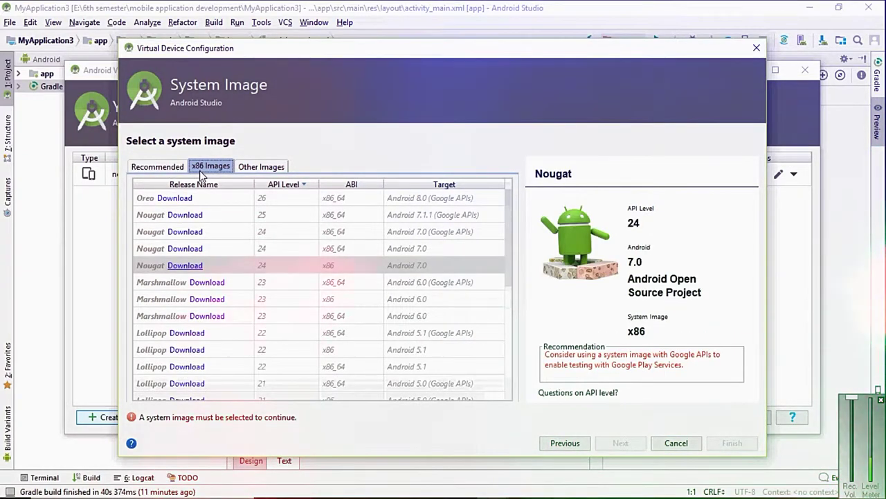
pyautogui.click(261, 168)
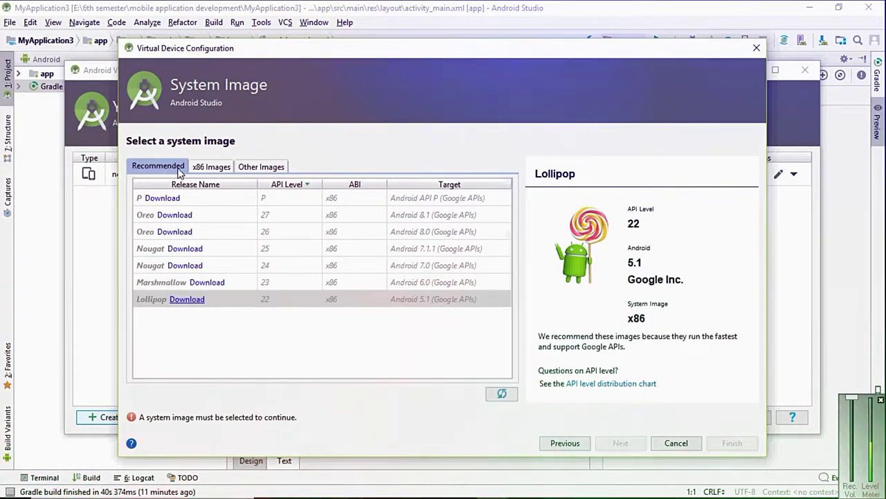
pyautogui.click(249, 167)
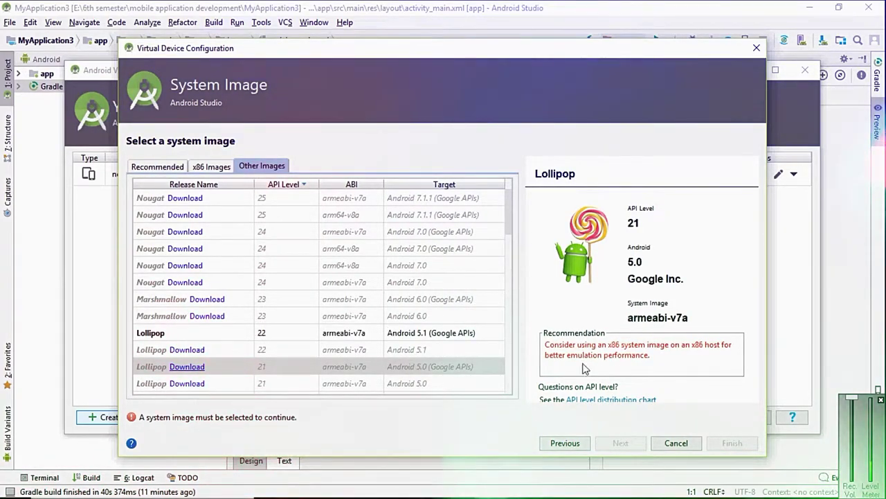
pyautogui.click(155, 168)
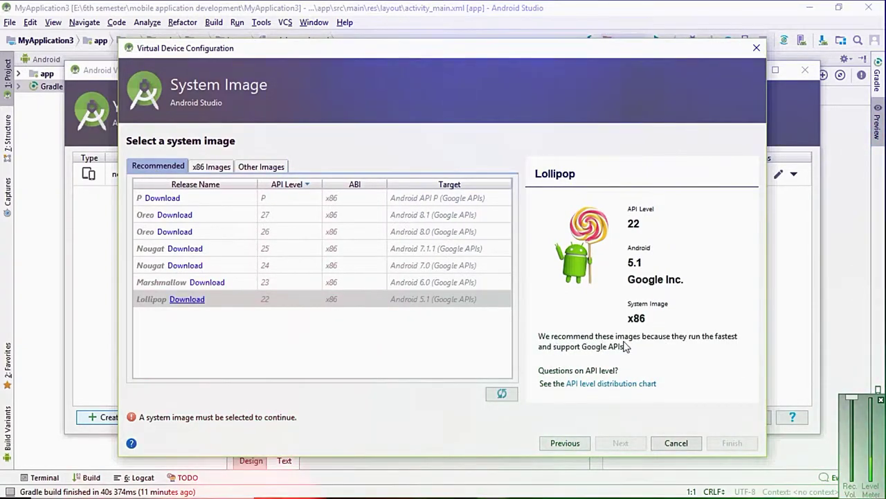
# Download the recommended Lollipop API 22 x86 system image and use it for the virtual device
pyautogui.click(198, 304)
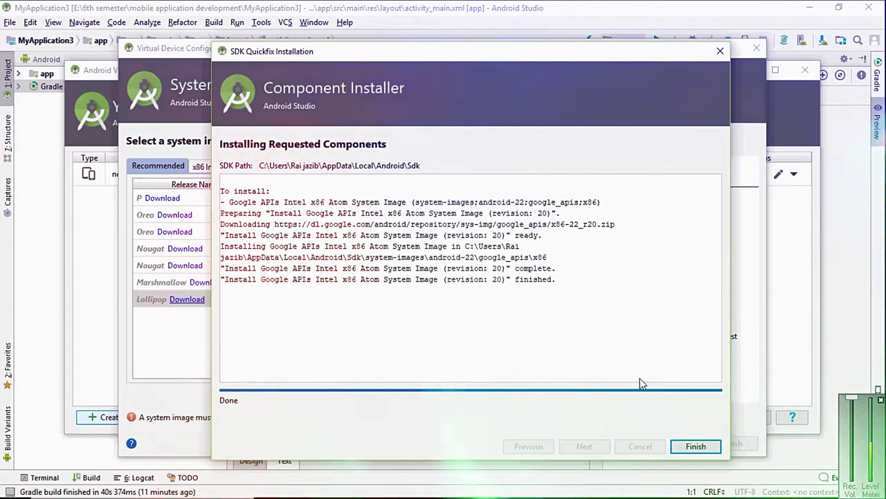
pyautogui.click(696, 445)
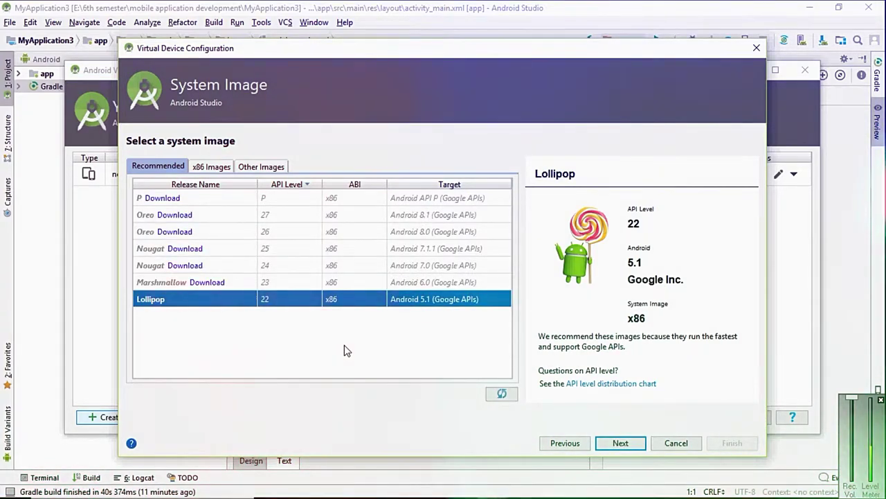
pyautogui.click(613, 447)
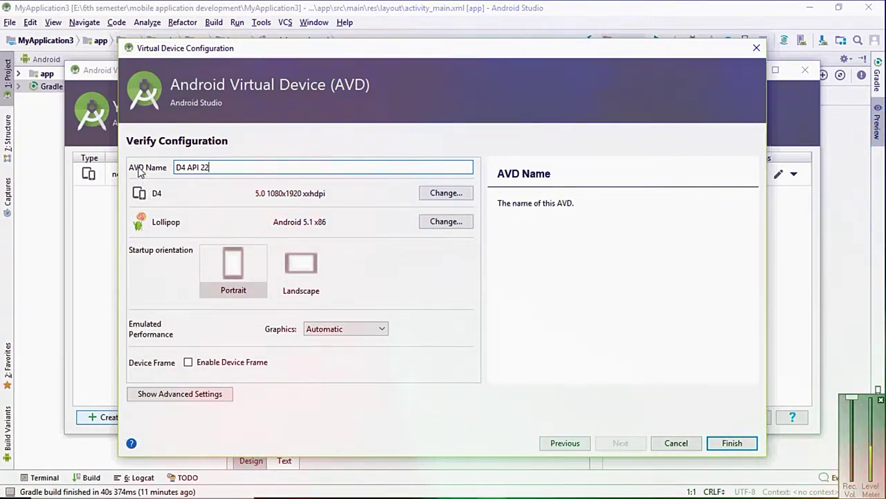
# Shorten the virtual device's name to D4 by removing the API suffix
pyautogui.press('BackSpace')
pyautogui.press('BackSpace')
pyautogui.press('BackSpace')
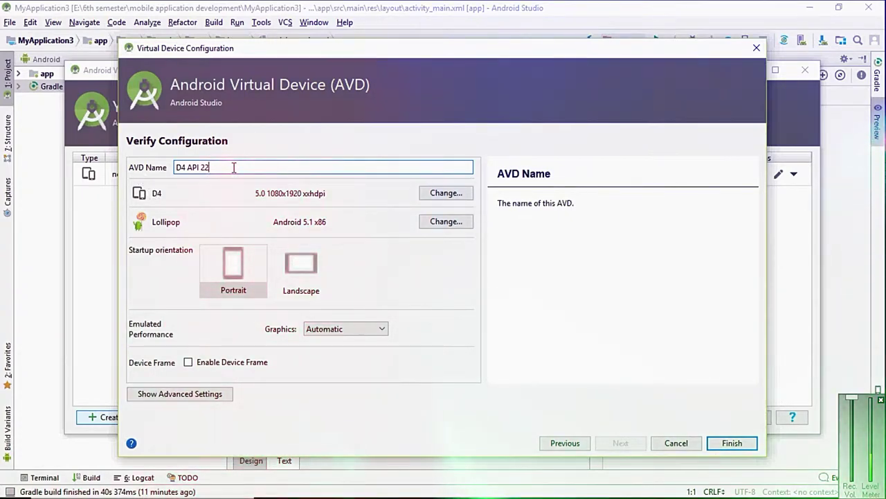
pyautogui.press('BackSpace')
pyautogui.press('BackSpace')
pyautogui.press('BackSpace')
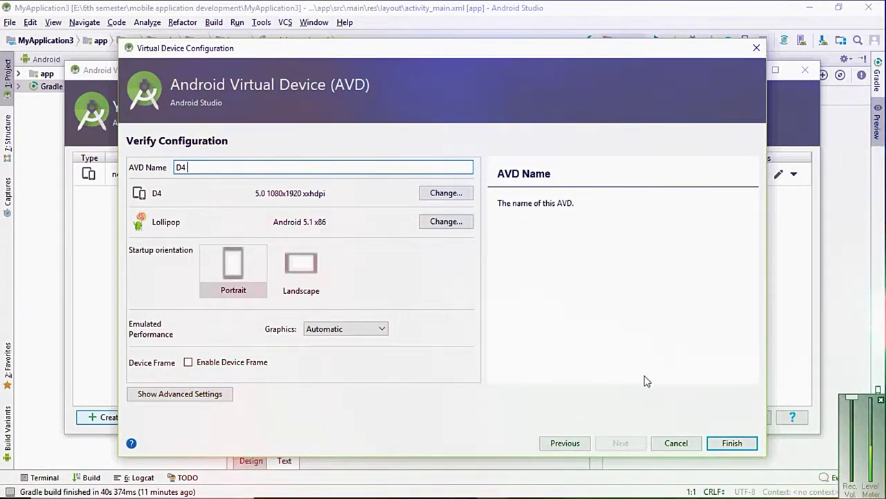
# Finish the virtual device configuration to create the D4 device
pyautogui.click(732, 444)
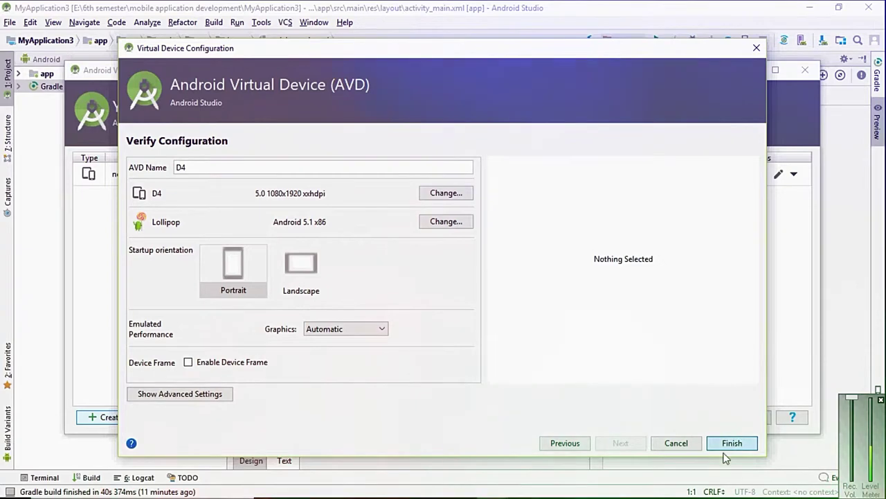
pyautogui.click(732, 443)
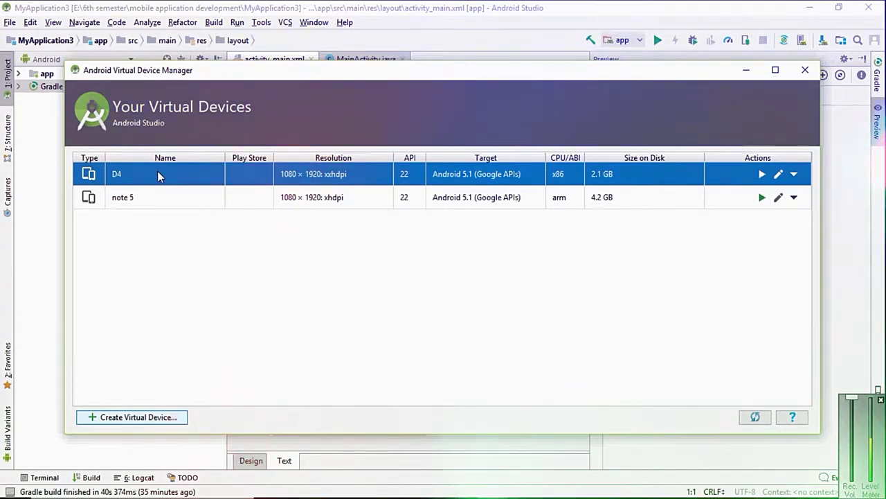
# Launch the D4 virtual device in the emulator and run the app module to bring up the deployment target selection
pyautogui.click(185, 198)
pyautogui.click(210, 176)
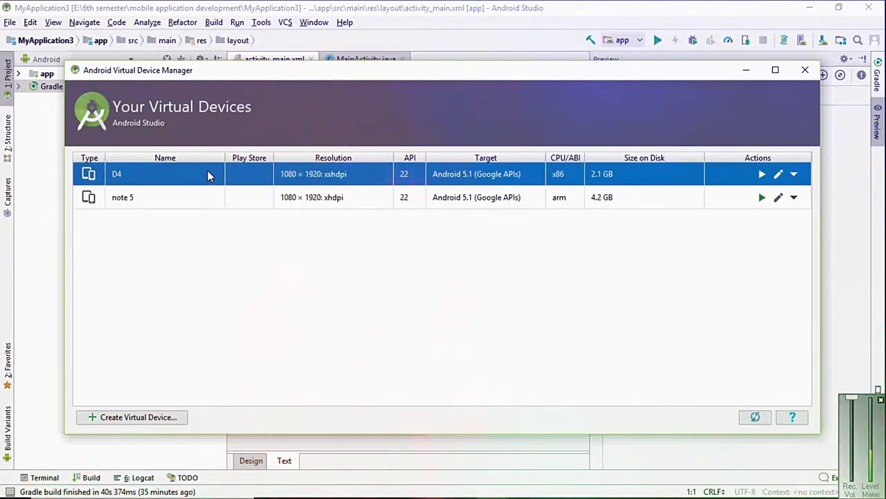
pyautogui.click(762, 175)
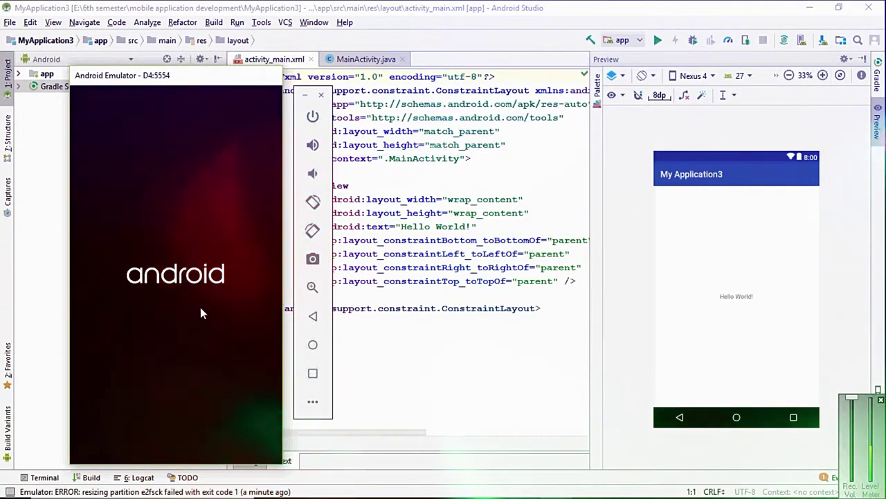
pyautogui.click(659, 41)
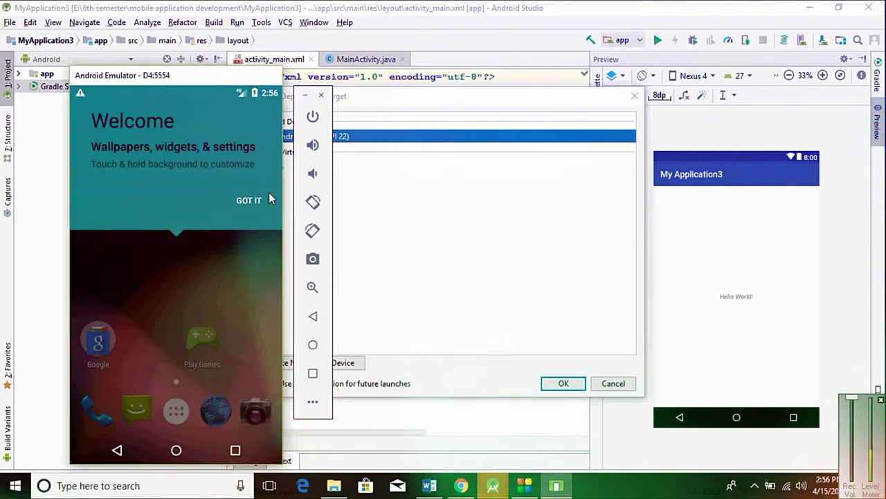
# Rotate the emulated D4 phone to landscape and back to portrait, and dismiss its home-screen welcome message
pyautogui.click(313, 202)
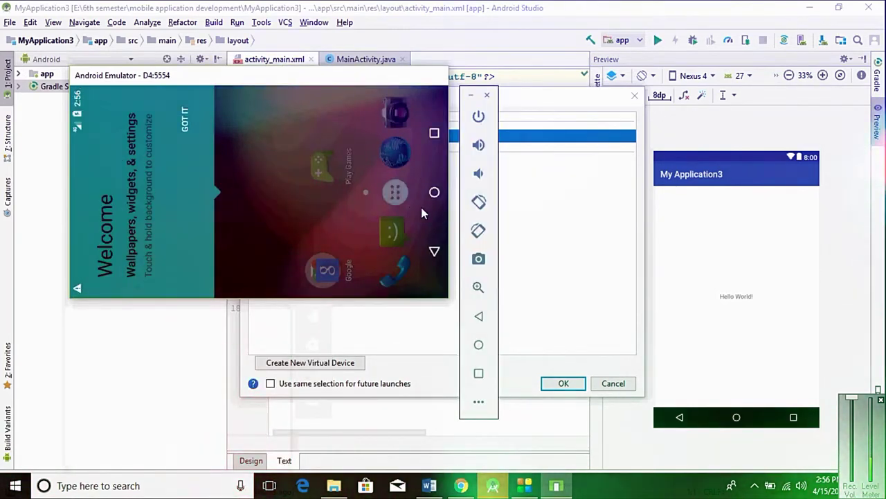
pyautogui.click(477, 232)
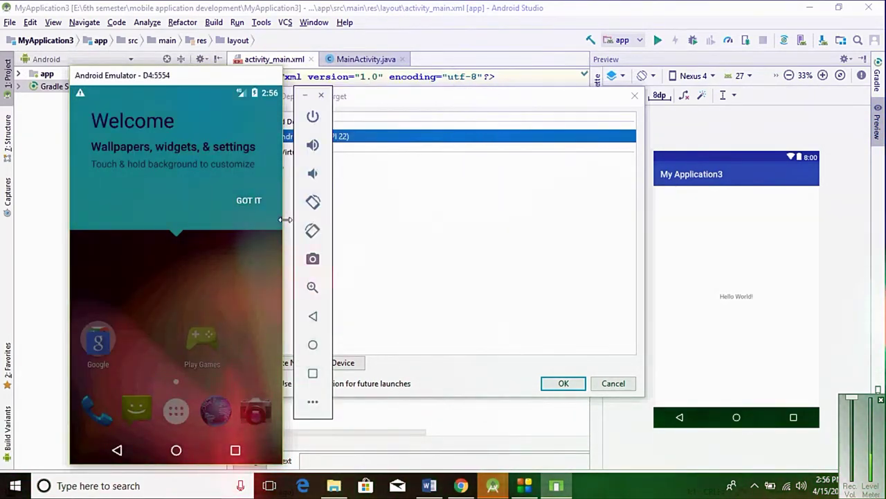
pyautogui.click(246, 201)
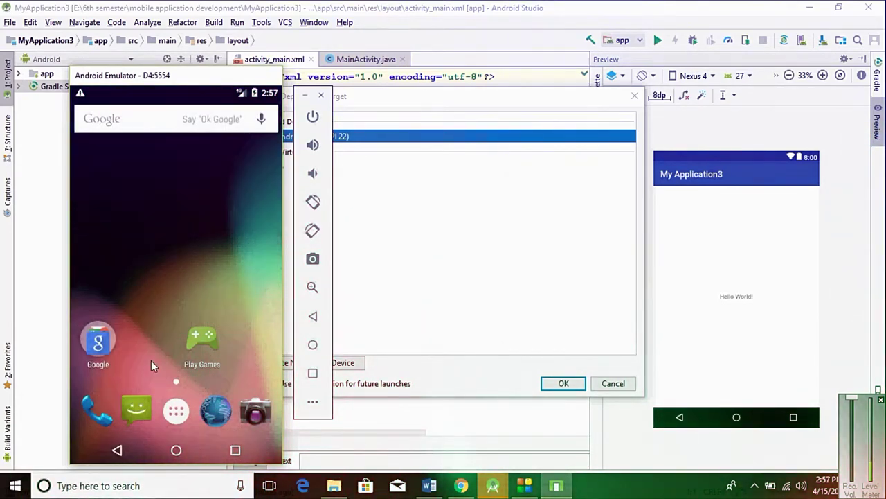
# View the Messaging app from the emulated phone's app list, and return to the deployment target selection
pyautogui.click(176, 415)
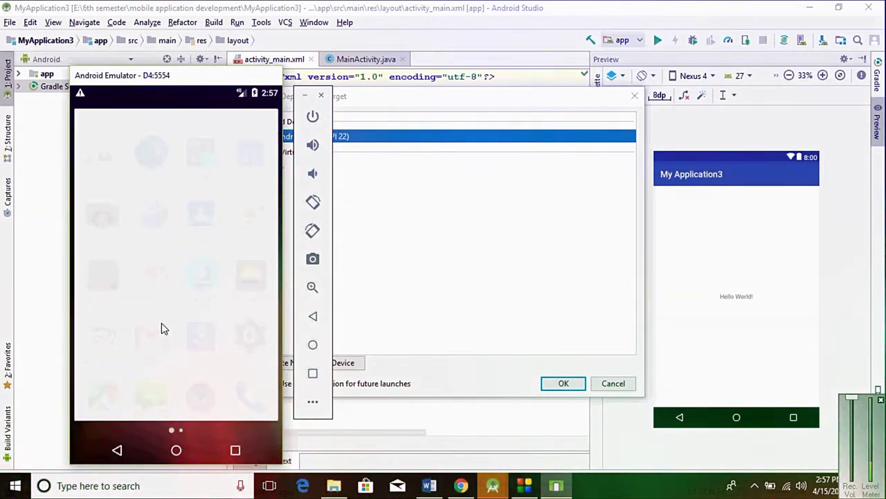
pyautogui.click(151, 377)
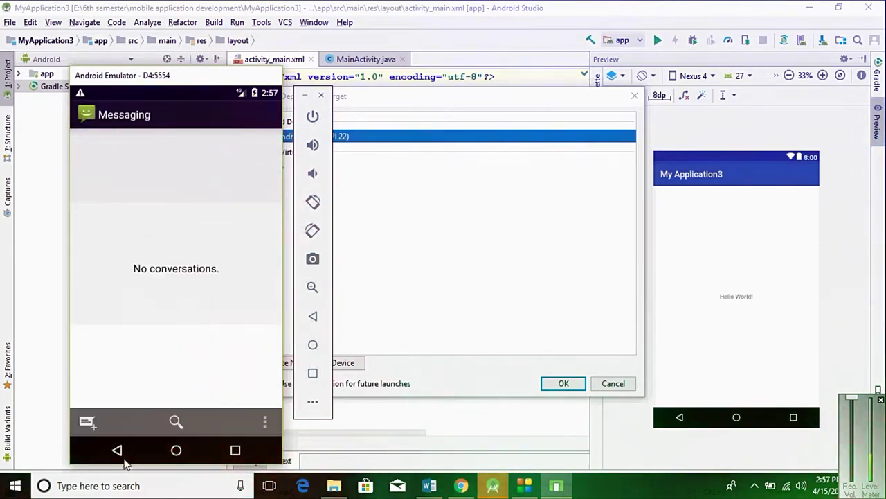
pyautogui.click(117, 451)
pyautogui.click(468, 298)
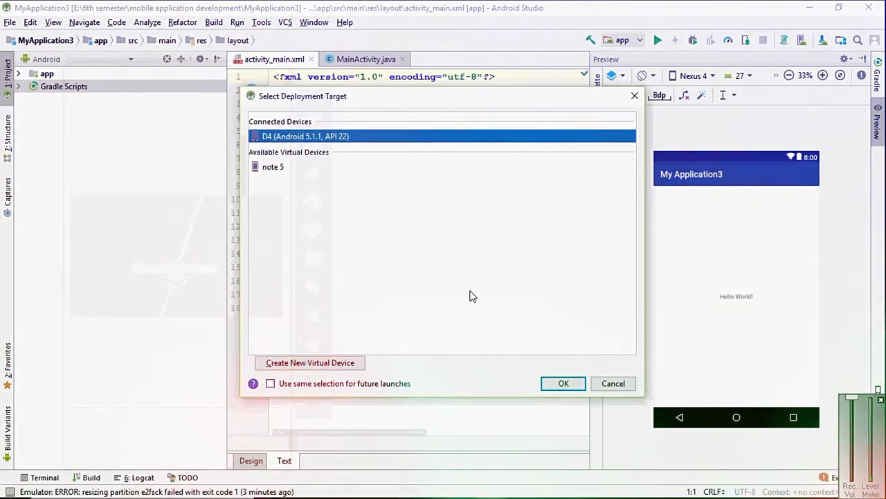